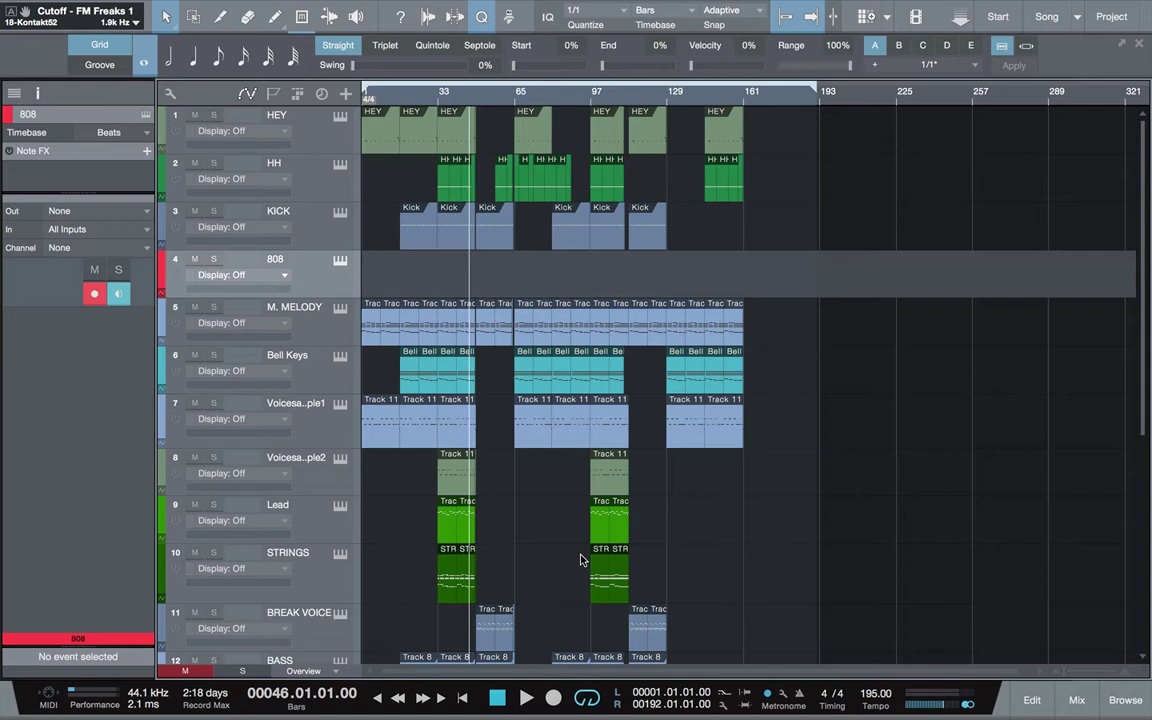
- Solo the 808 track, then cancel Add Tracks without adding any Instrument tracks
{"action": "left_click", "coordinate": [218, 259]}
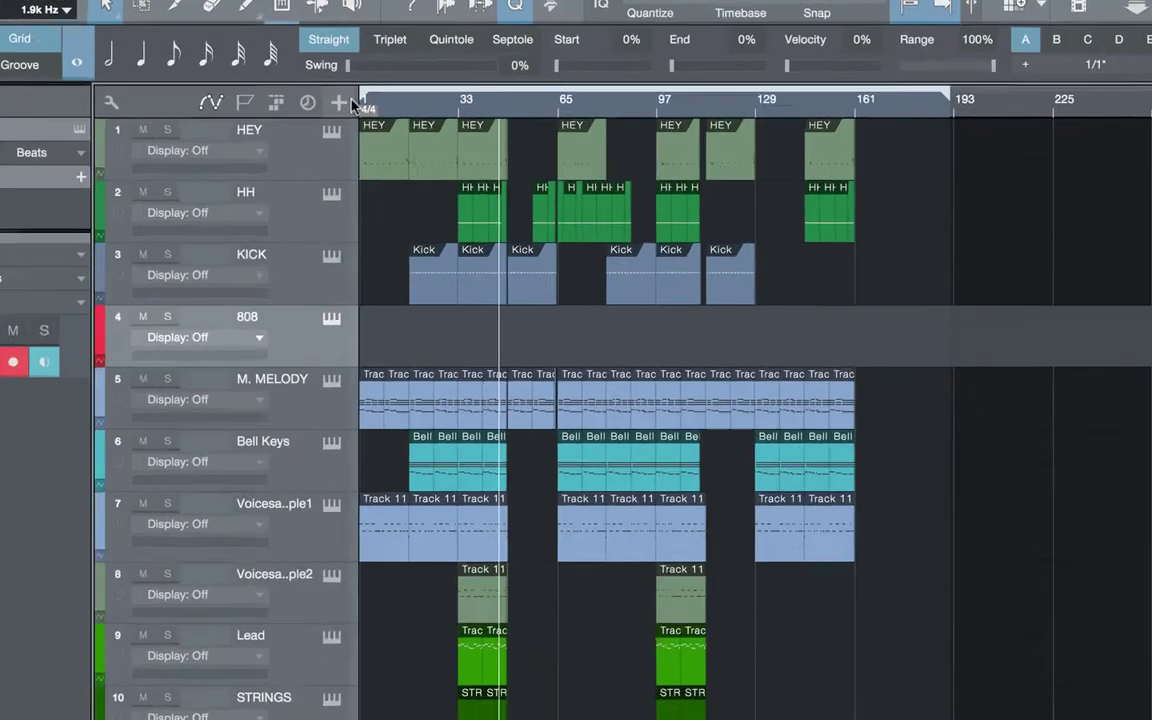
{"action": "left_click", "coordinate": [342, 103]}
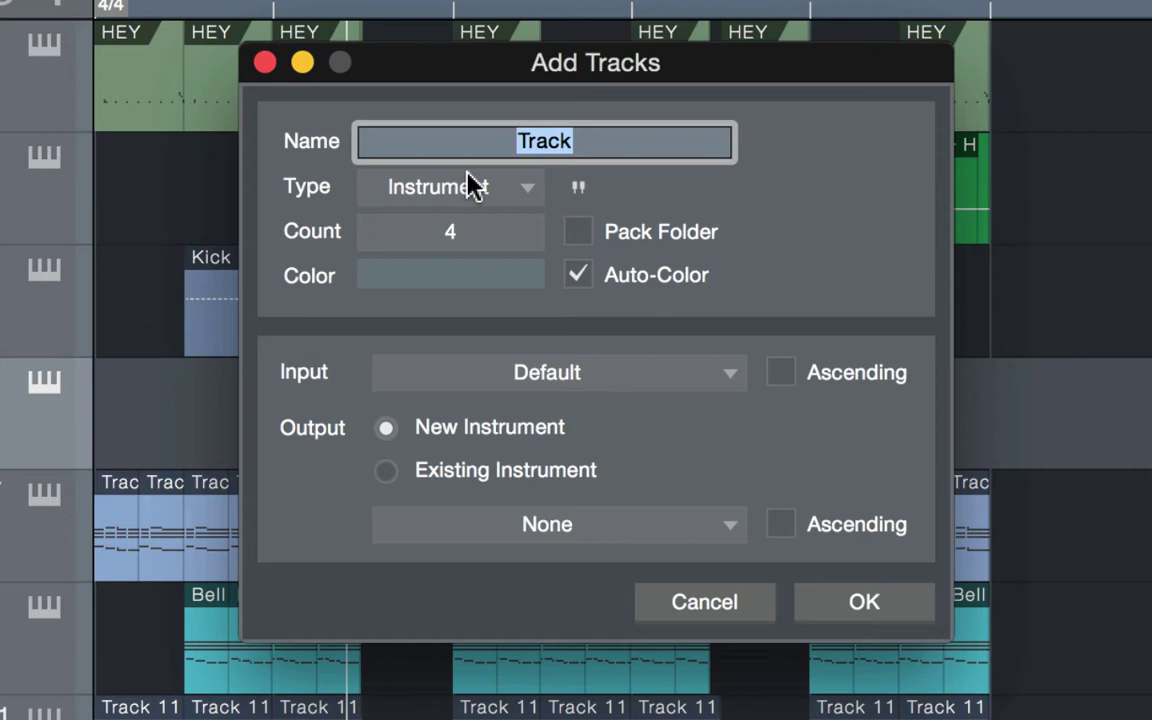
{"action": "left_click", "coordinate": [445, 182]}
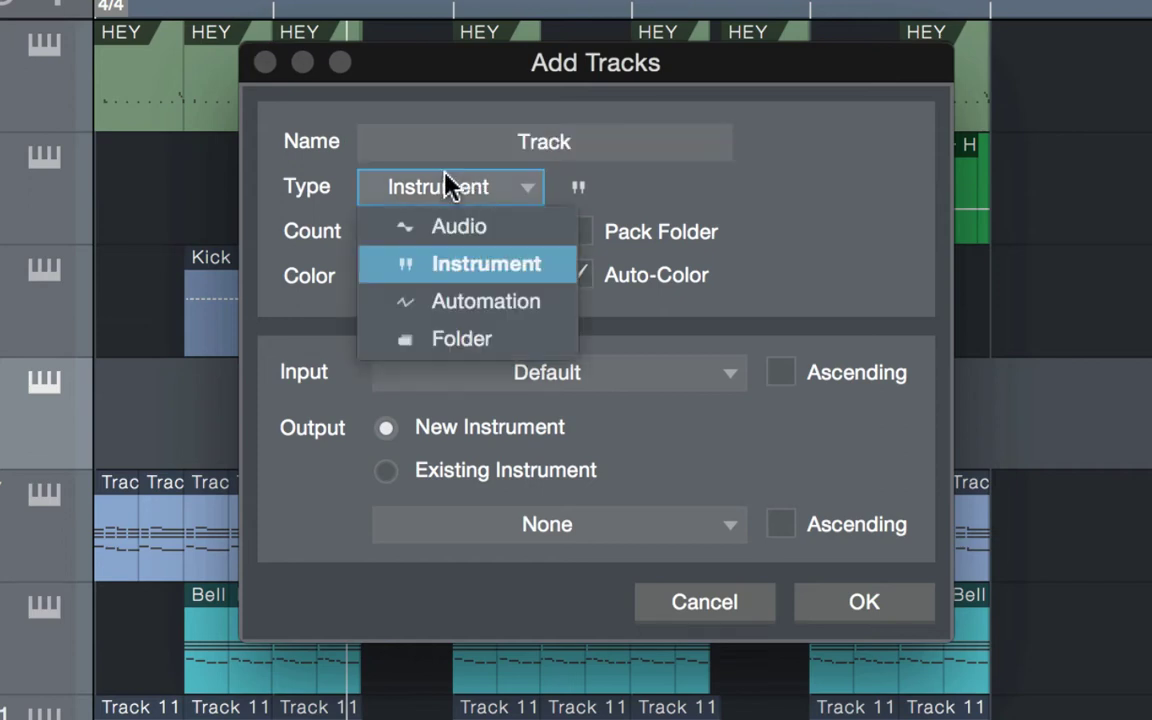
{"action": "left_click", "coordinate": [450, 239]}
{"action": "type", "text": "4"}
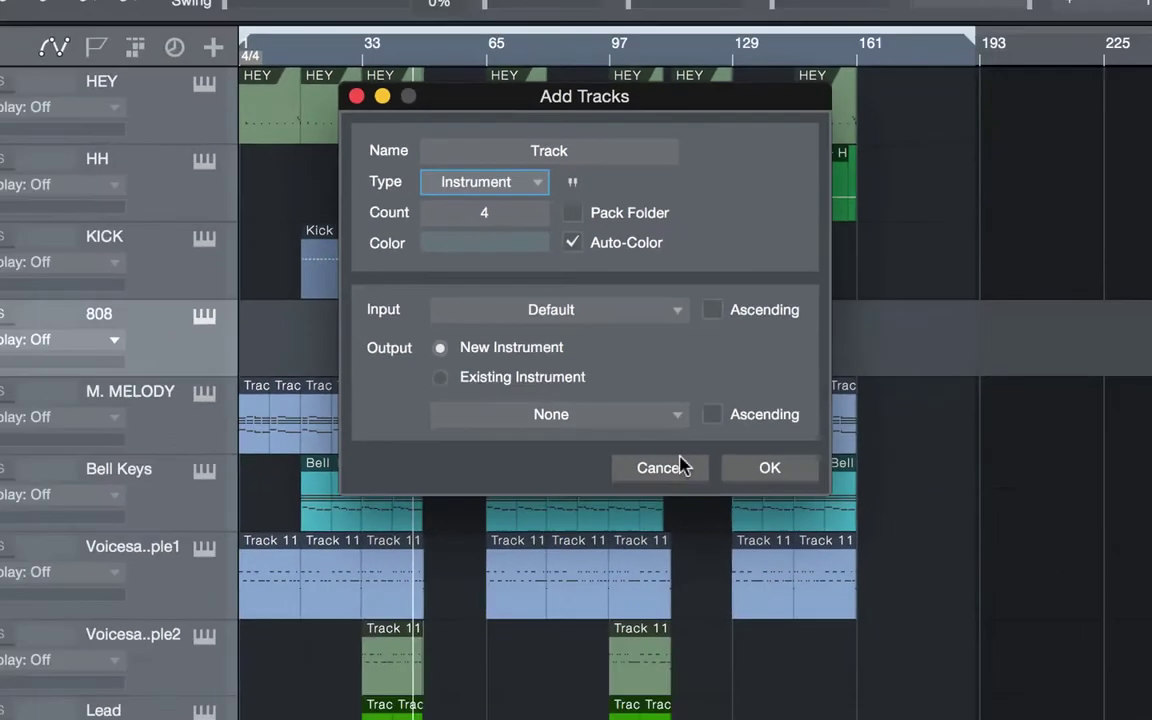
{"action": "left_click", "coordinate": [735, 604]}
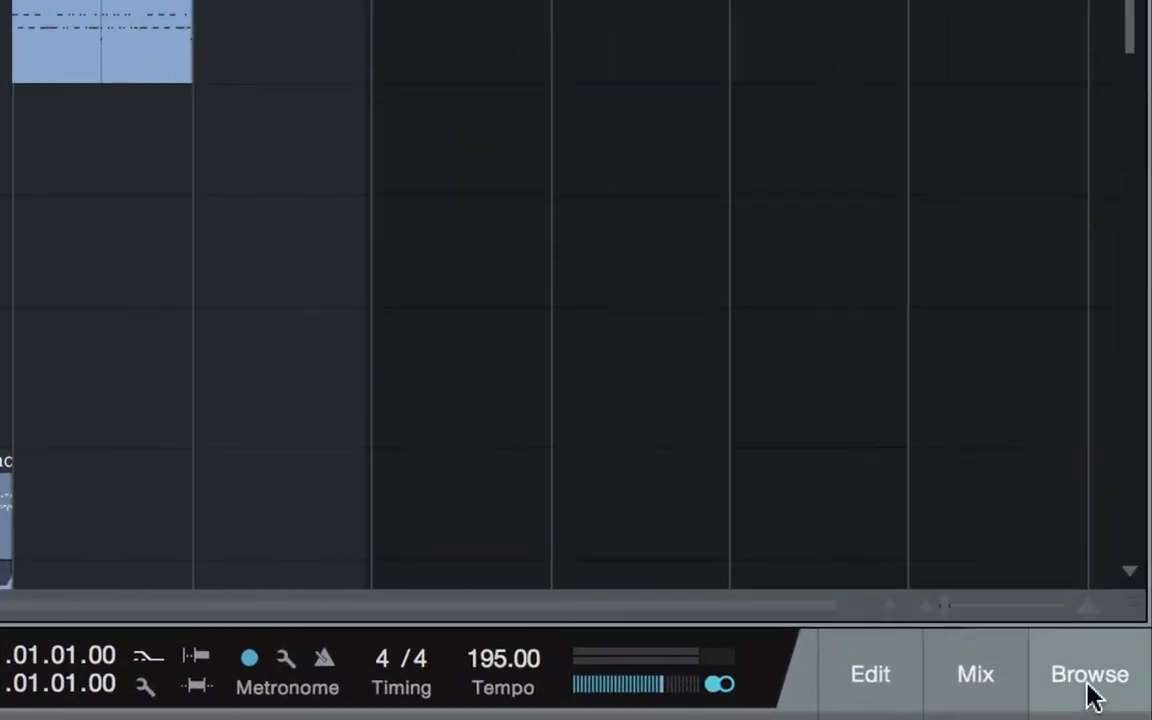
- Drag Mai Tai from the browser's PreSonus instruments onto the 808 track
{"action": "left_click", "coordinate": [1126, 699]}
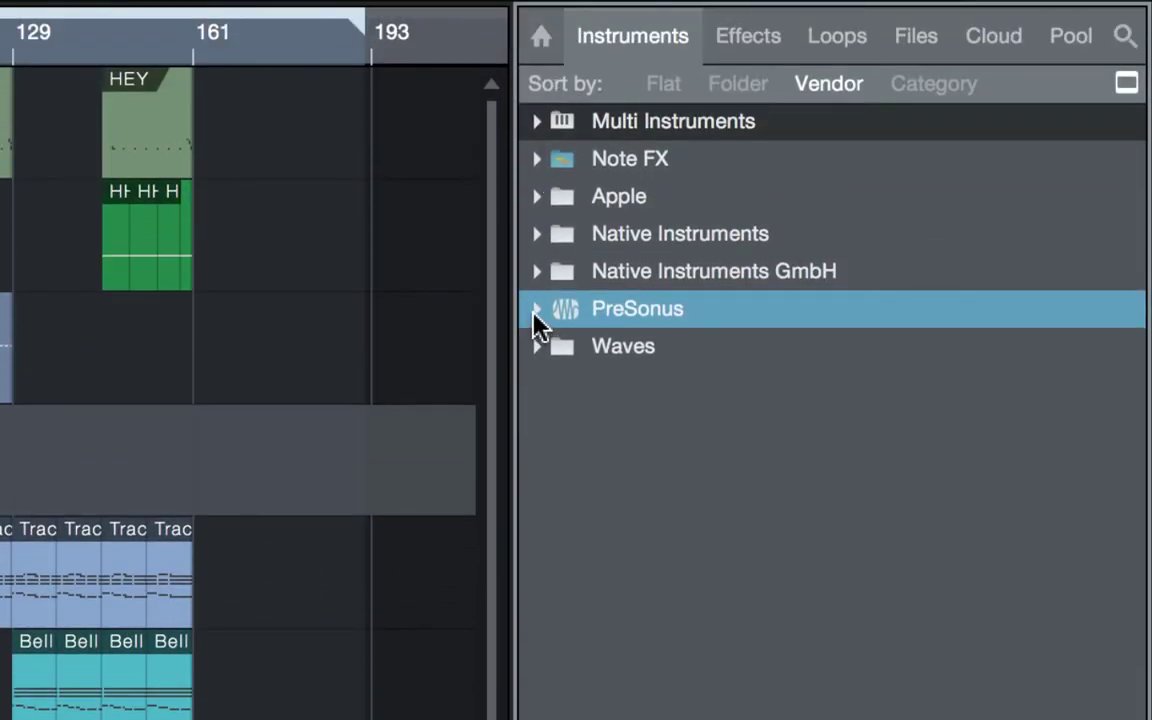
{"action": "left_click", "coordinate": [537, 312]}
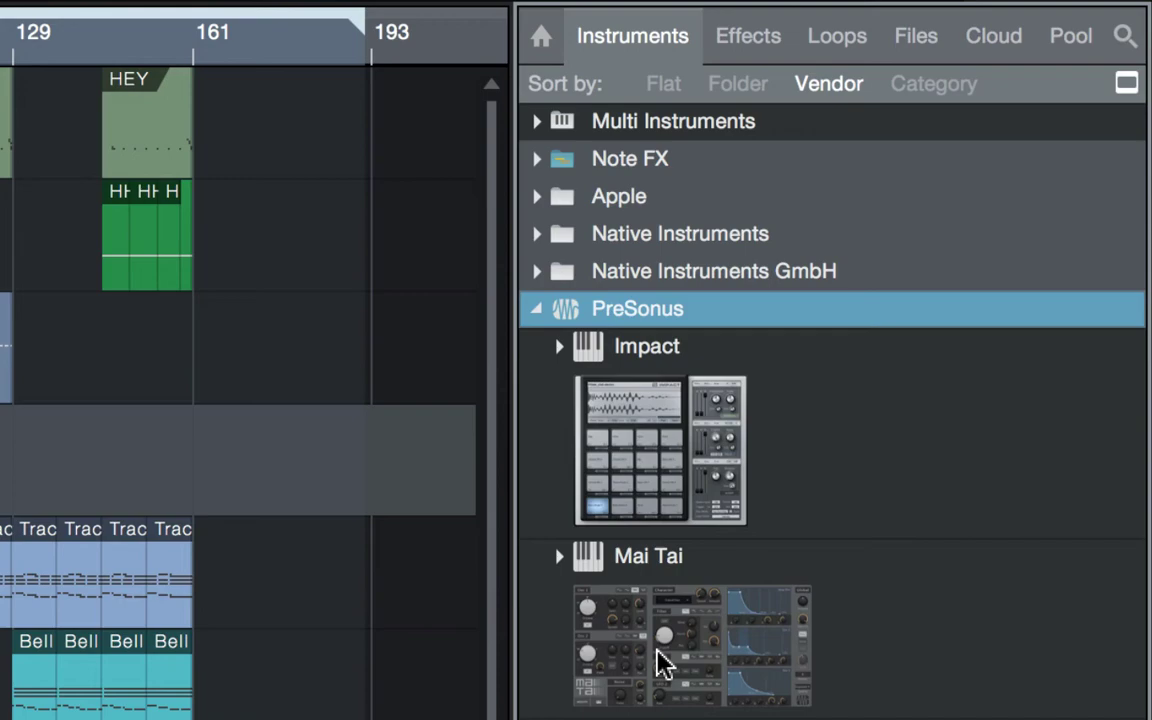
{"action": "left_click_drag", "start_coordinate": [660, 662], "coordinate": [333, 263]}
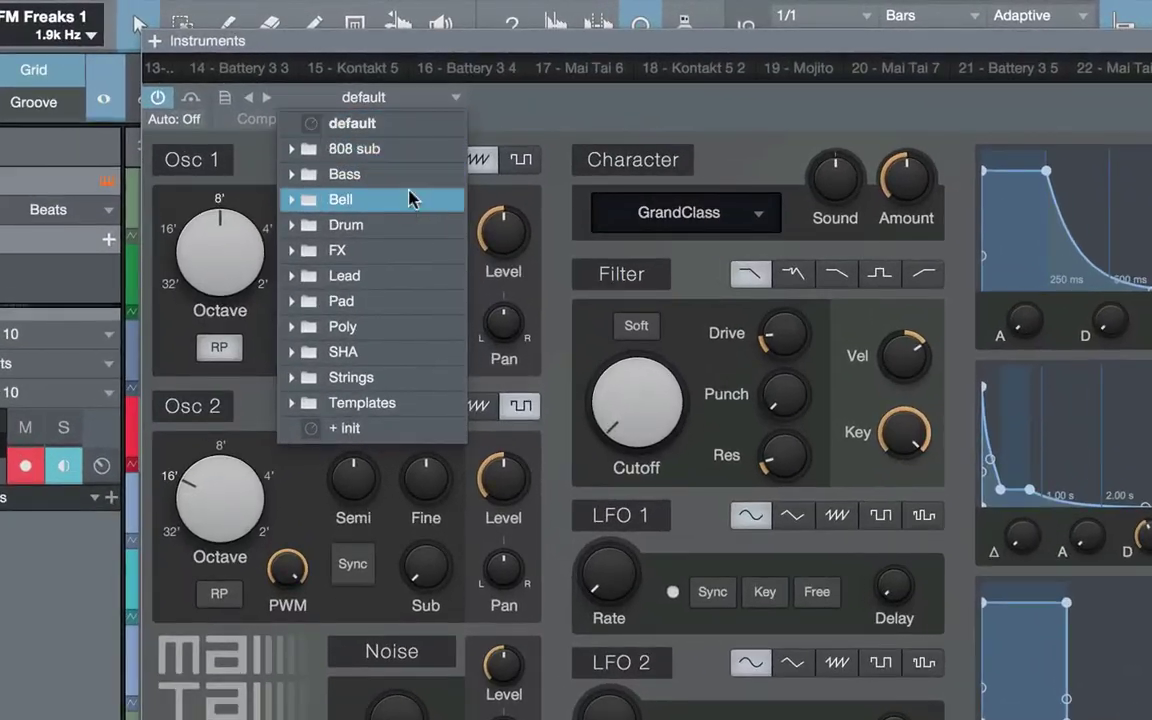
- Load the Bell - Bella Donna preset from Mai Tai's Bell folder
{"action": "left_click", "coordinate": [296, 200]}
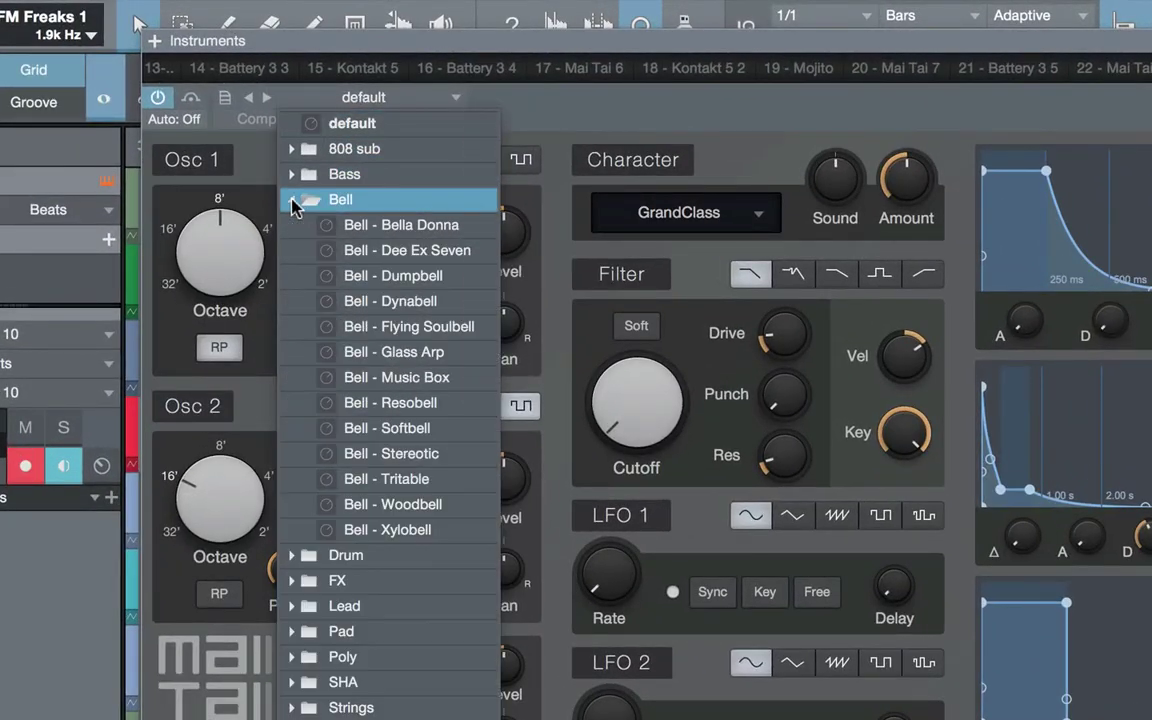
{"action": "left_click", "coordinate": [400, 227]}
{"action": "left_click", "coordinate": [597, 130]}
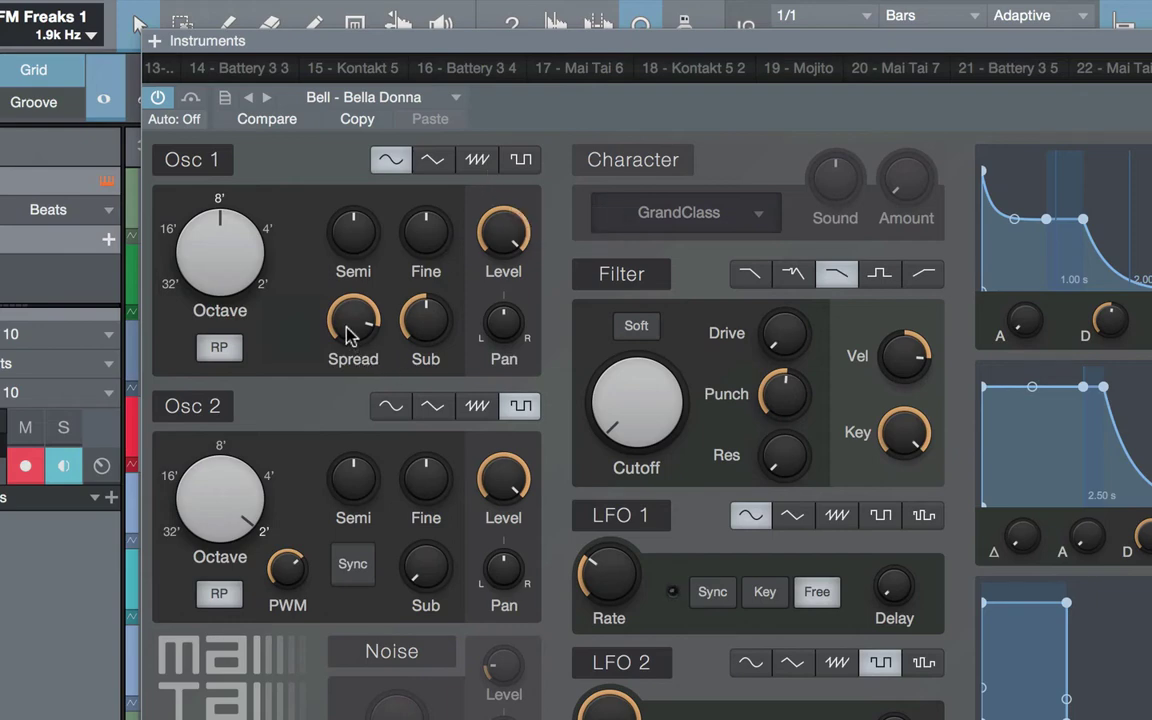
- Turn down Osc 1 spread and sub, and bypass Osc 2, Filter, LFO 1 and LFO 2
{"action": "left_click_drag", "start_coordinate": [350, 330], "coordinate": [388, 686]}
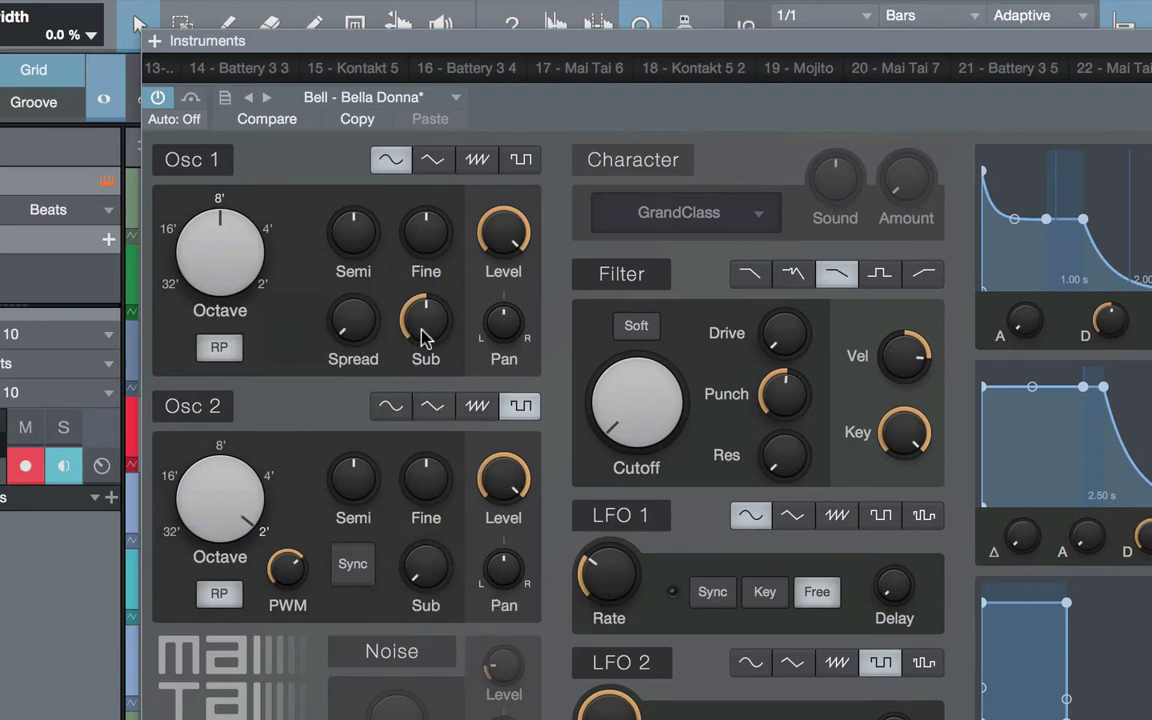
{"action": "left_click_drag", "start_coordinate": [427, 320], "coordinate": [415, 555]}
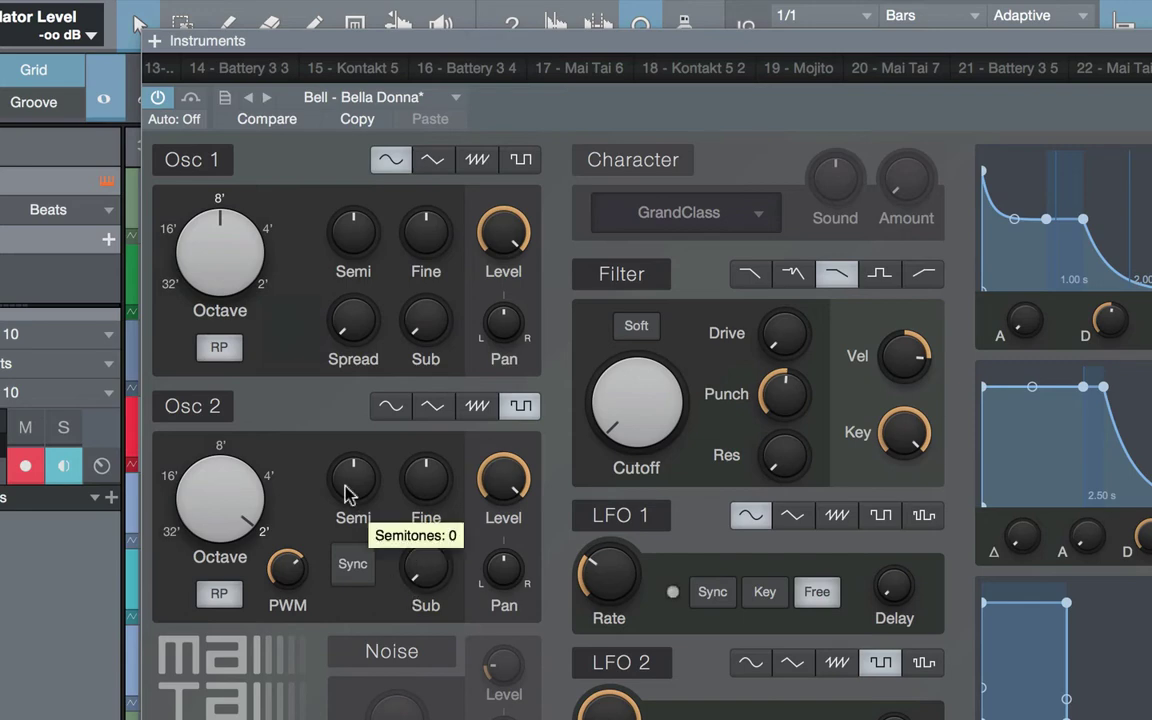
{"action": "left_click", "coordinate": [199, 410]}
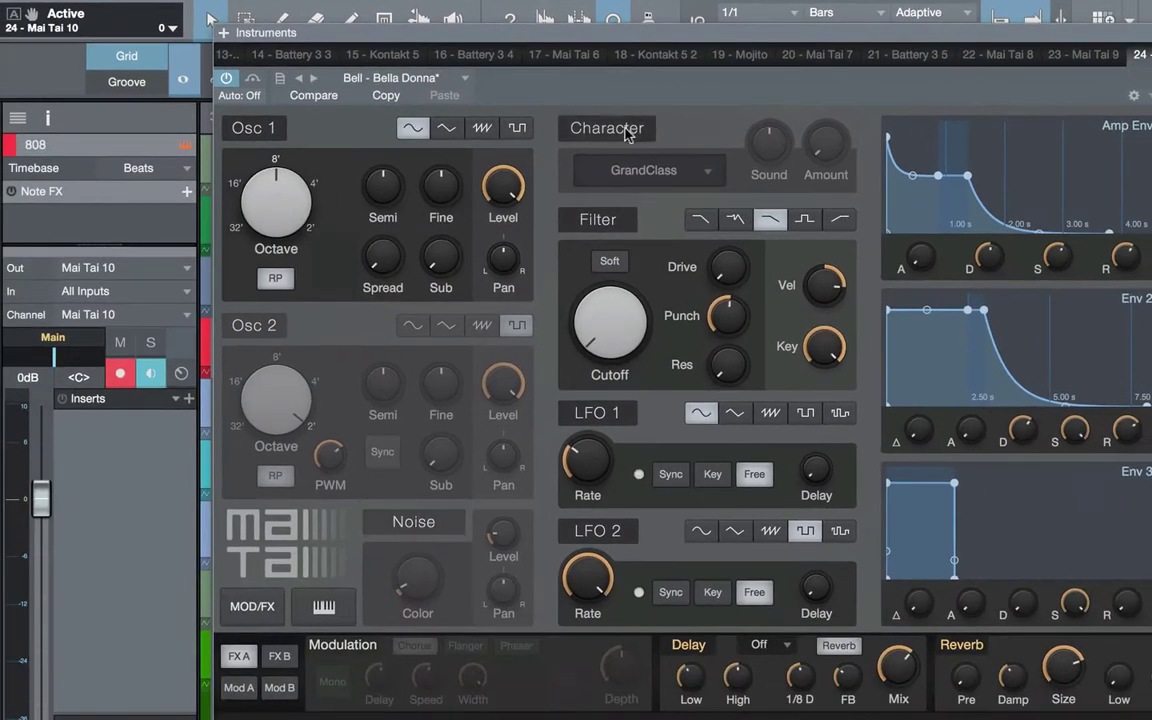
{"action": "left_click", "coordinate": [617, 224]}
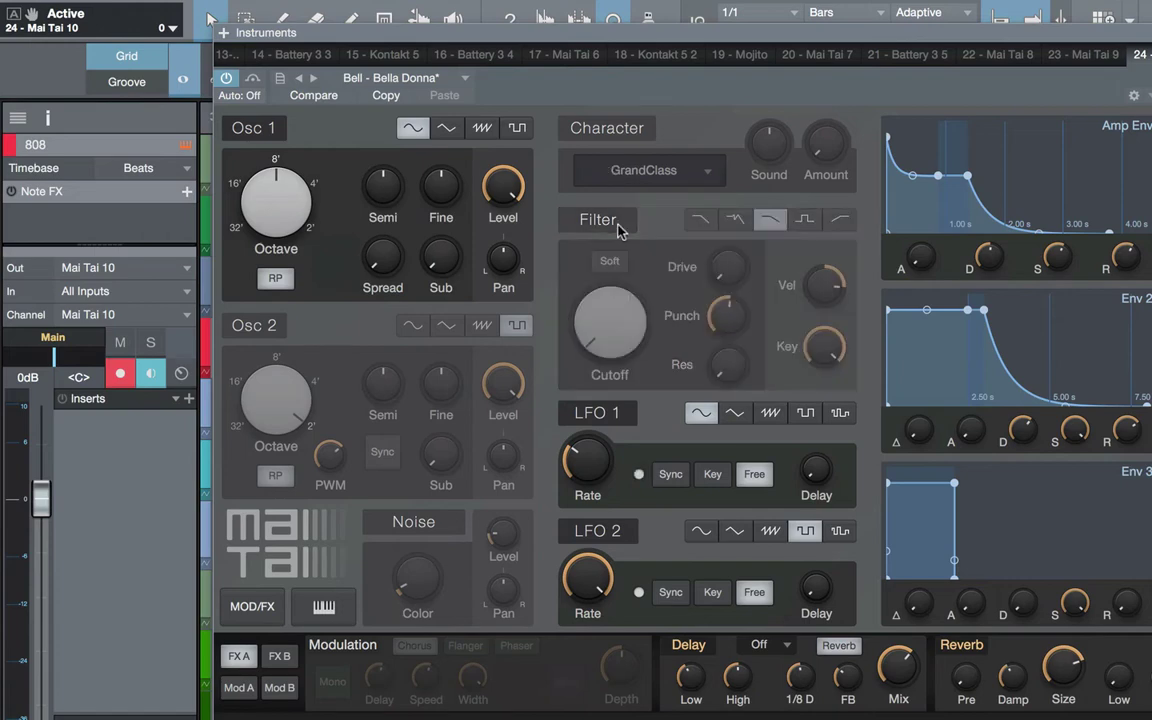
{"action": "left_click", "coordinate": [616, 413]}
{"action": "left_click", "coordinate": [585, 540]}
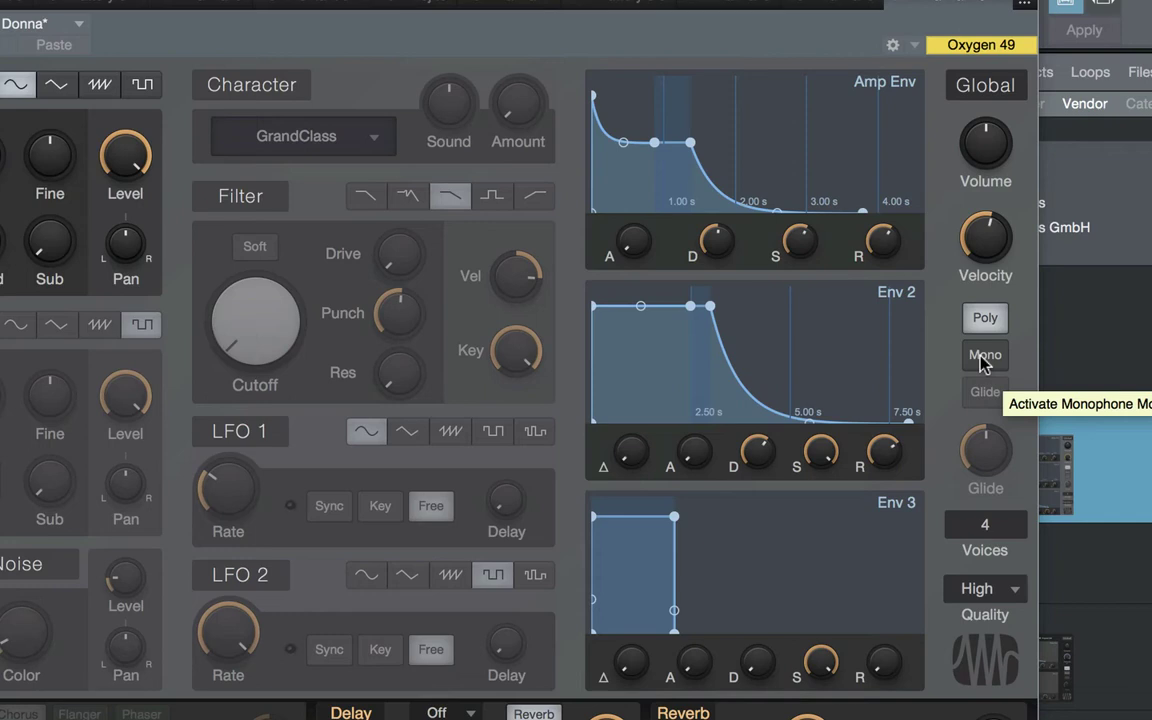
- Set Mai Tai's Global voice mode to Mono after briefly trying Poly
{"action": "left_click", "coordinate": [983, 358]}
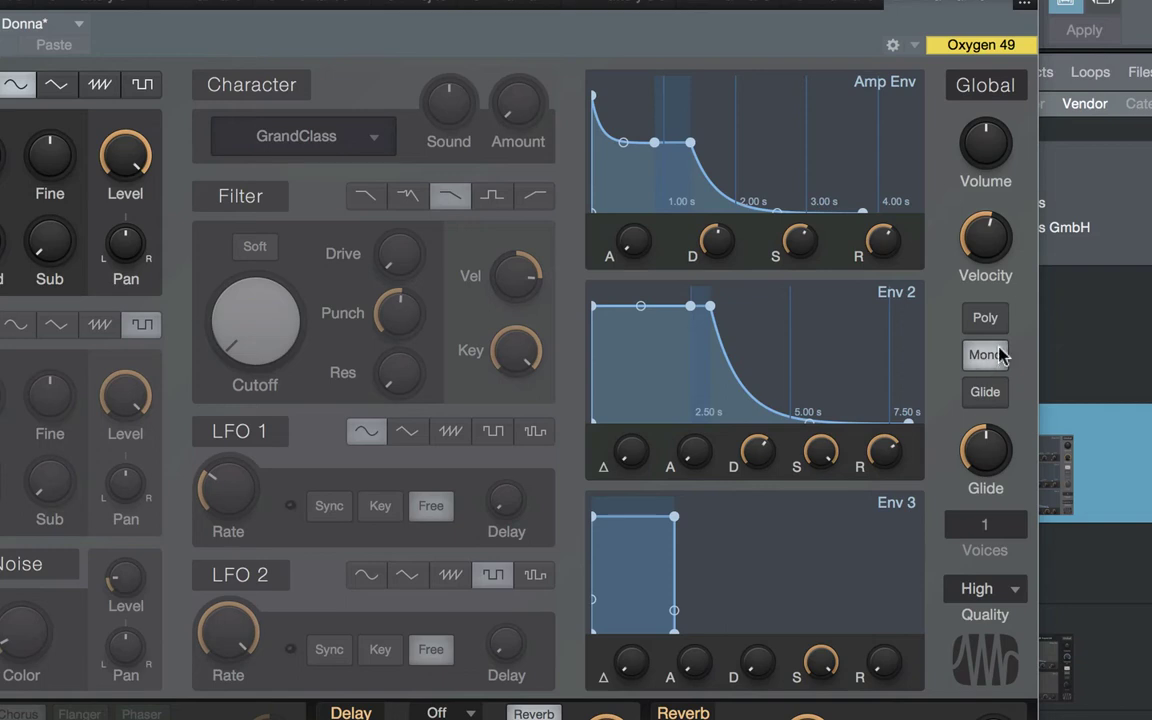
{"action": "left_click", "coordinate": [1000, 325]}
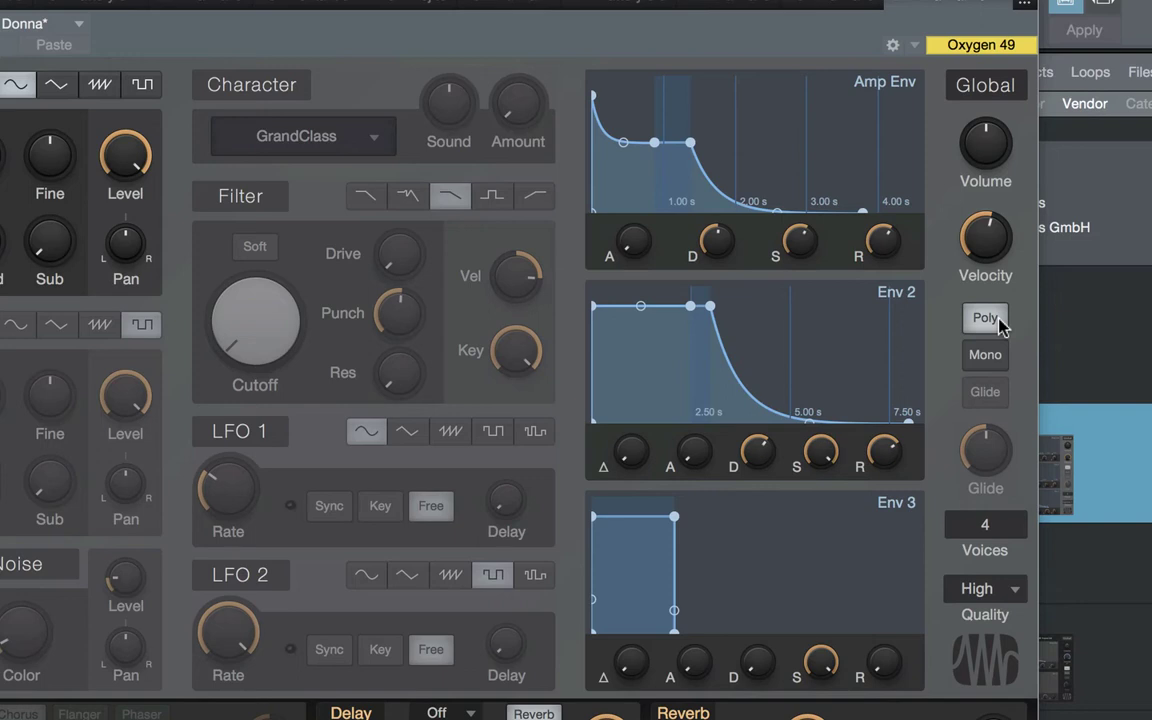
{"action": "left_click", "coordinate": [996, 362]}
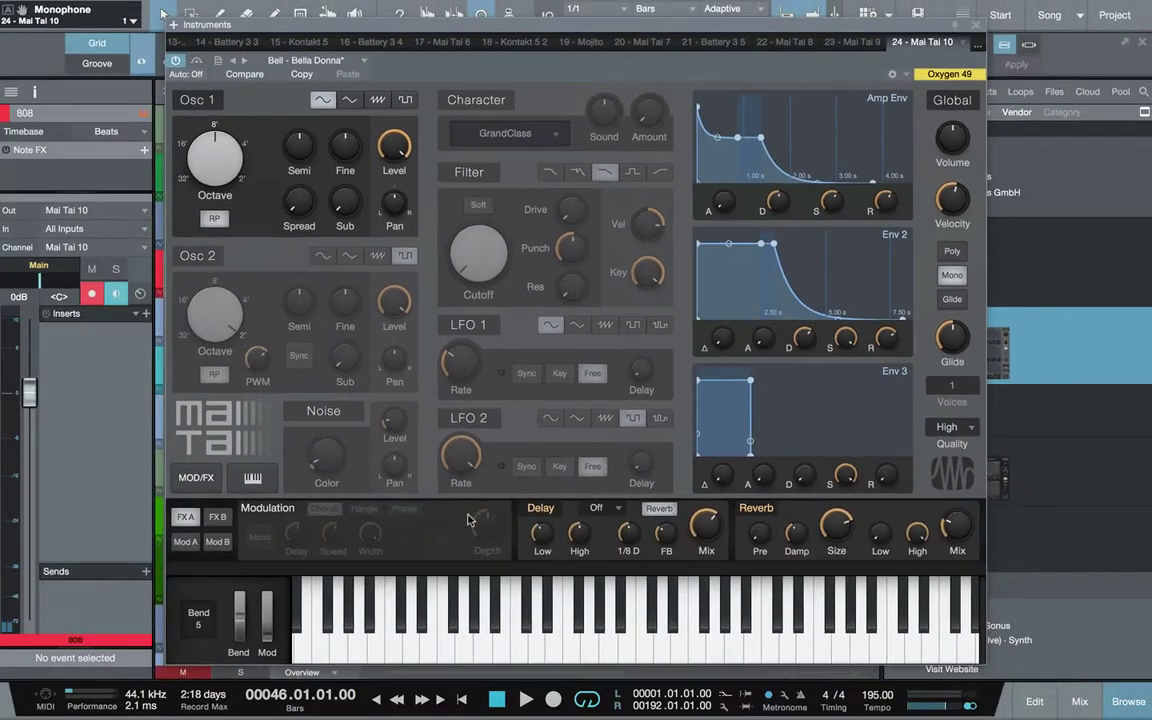
- Bypass the Delay, Reverb, EQ and Distortion effects, keeping the synth in single-voice Mono
{"action": "left_click", "coordinate": [545, 510]}
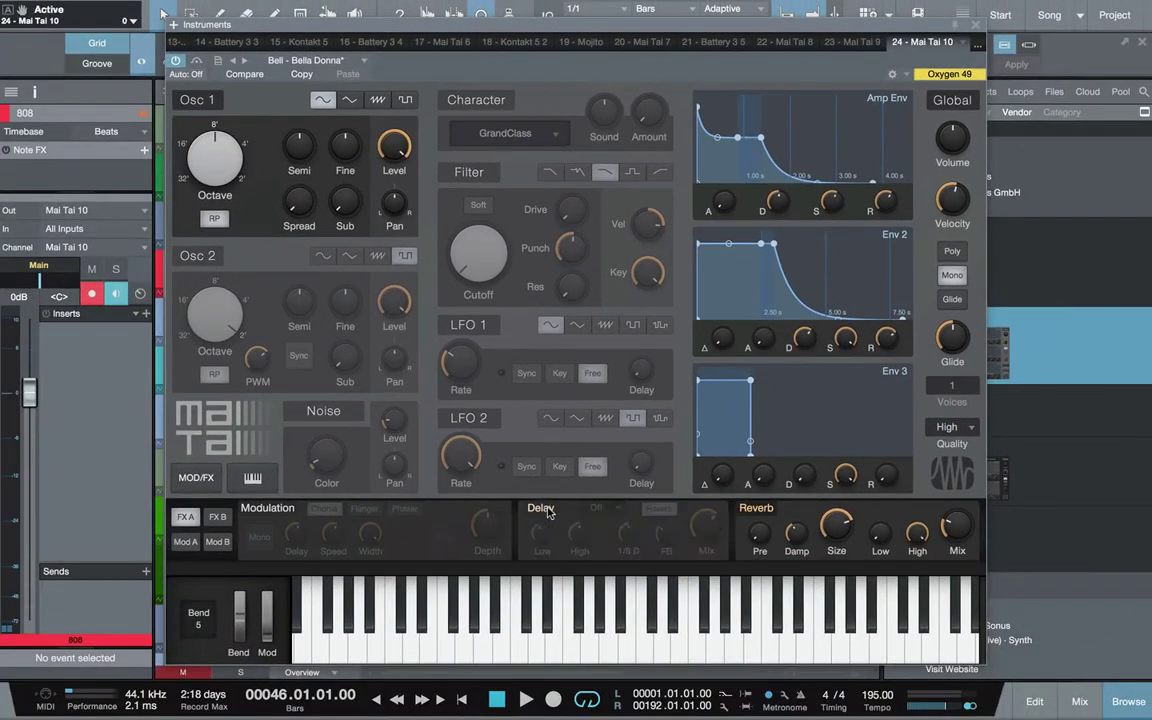
{"action": "left_click", "coordinate": [750, 508]}
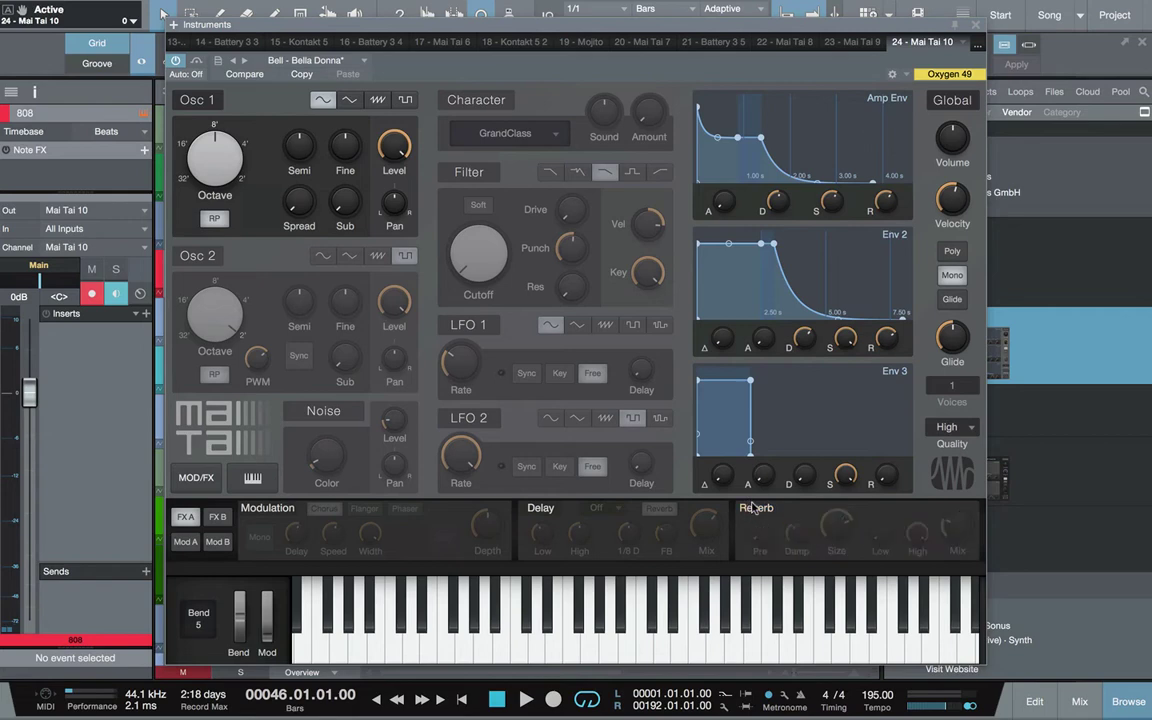
{"action": "left_click", "coordinate": [218, 517]}
{"action": "left_click", "coordinate": [516, 509]}
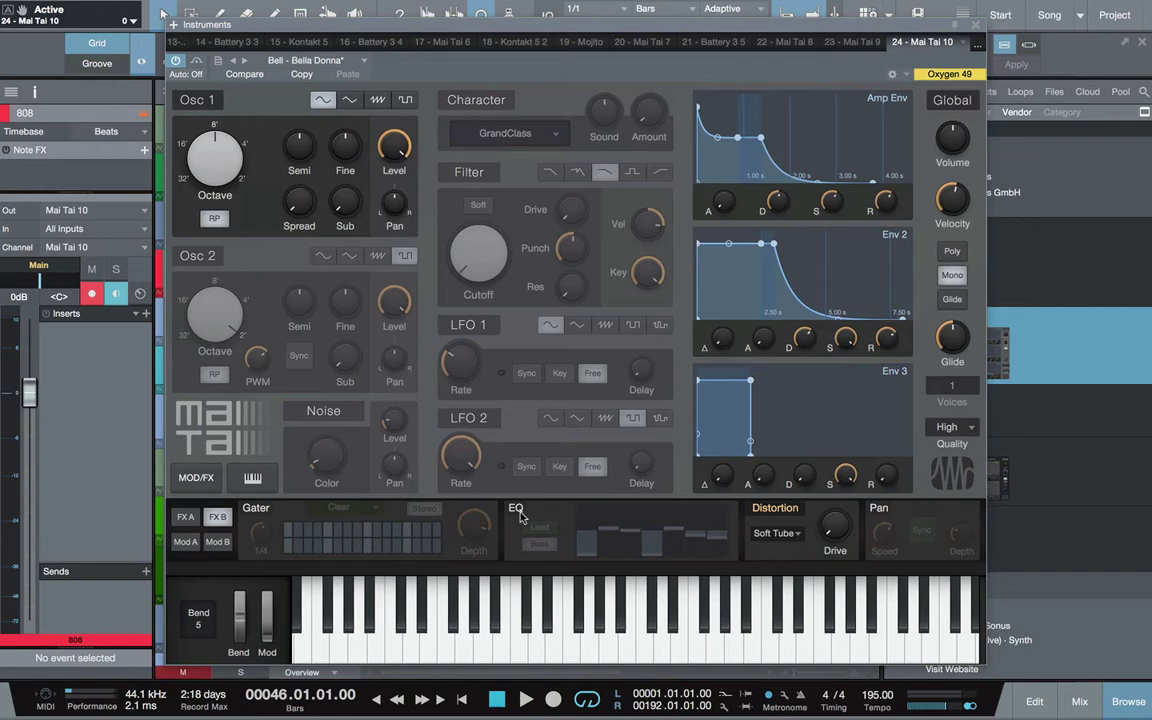
{"action": "left_click", "coordinate": [771, 508]}
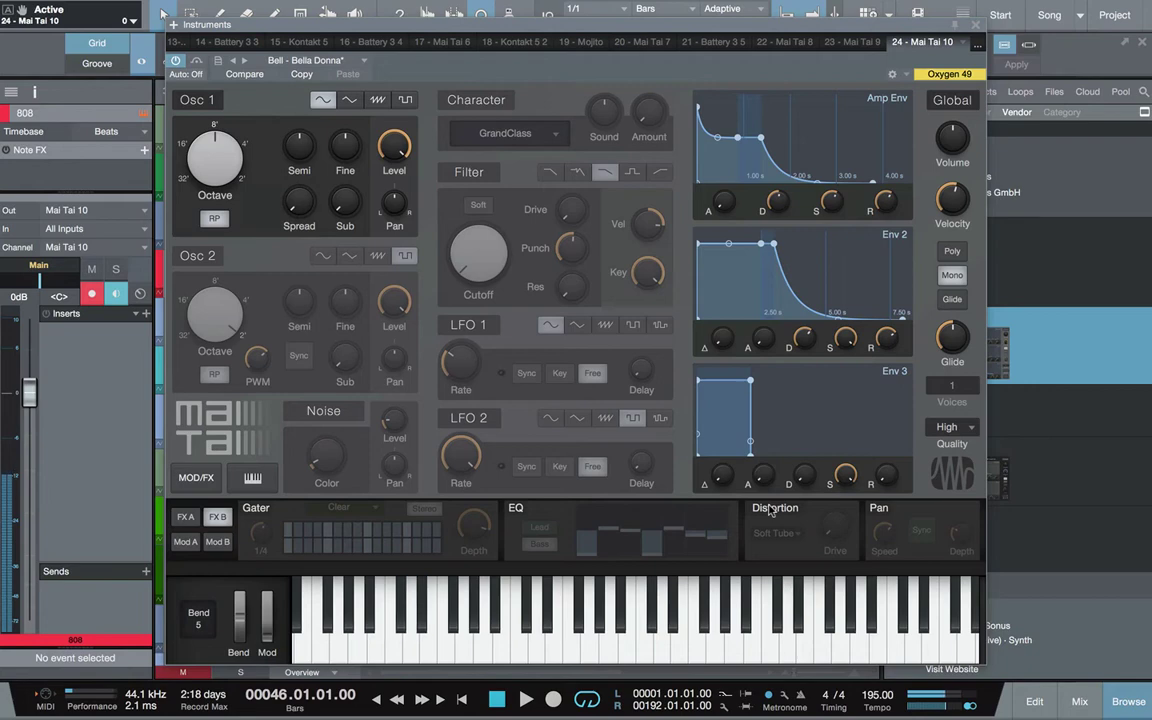
{"action": "left_click", "coordinate": [952, 251]}
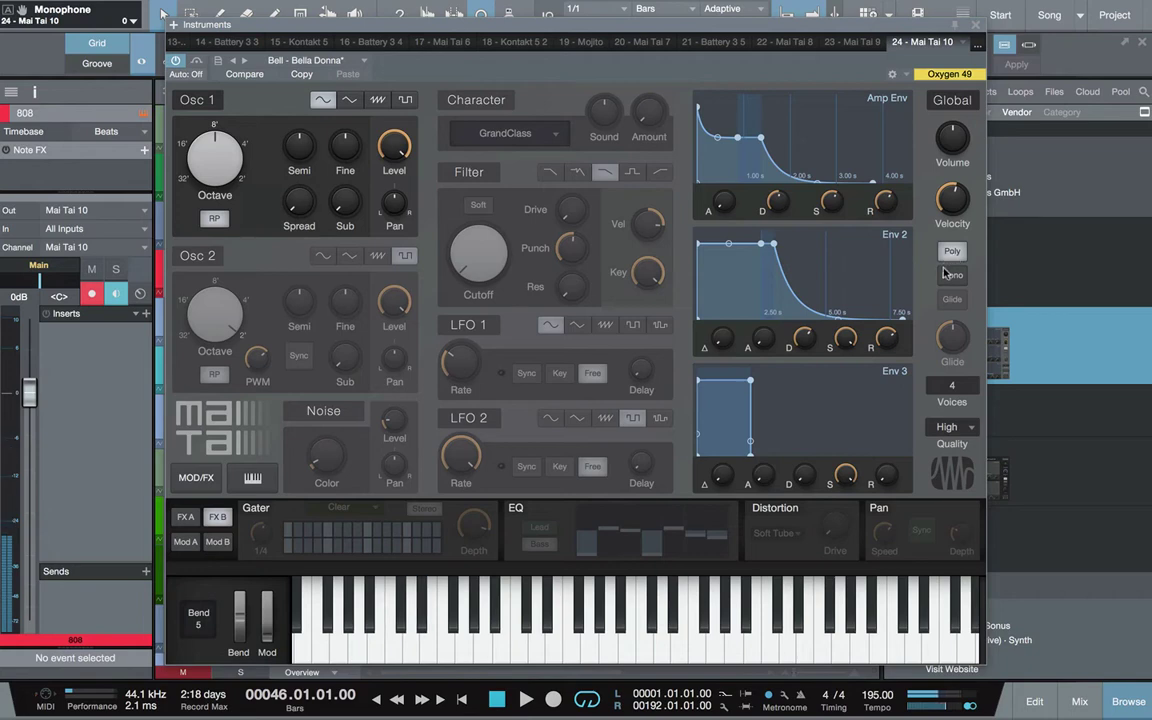
{"action": "left_click", "coordinate": [952, 276]}
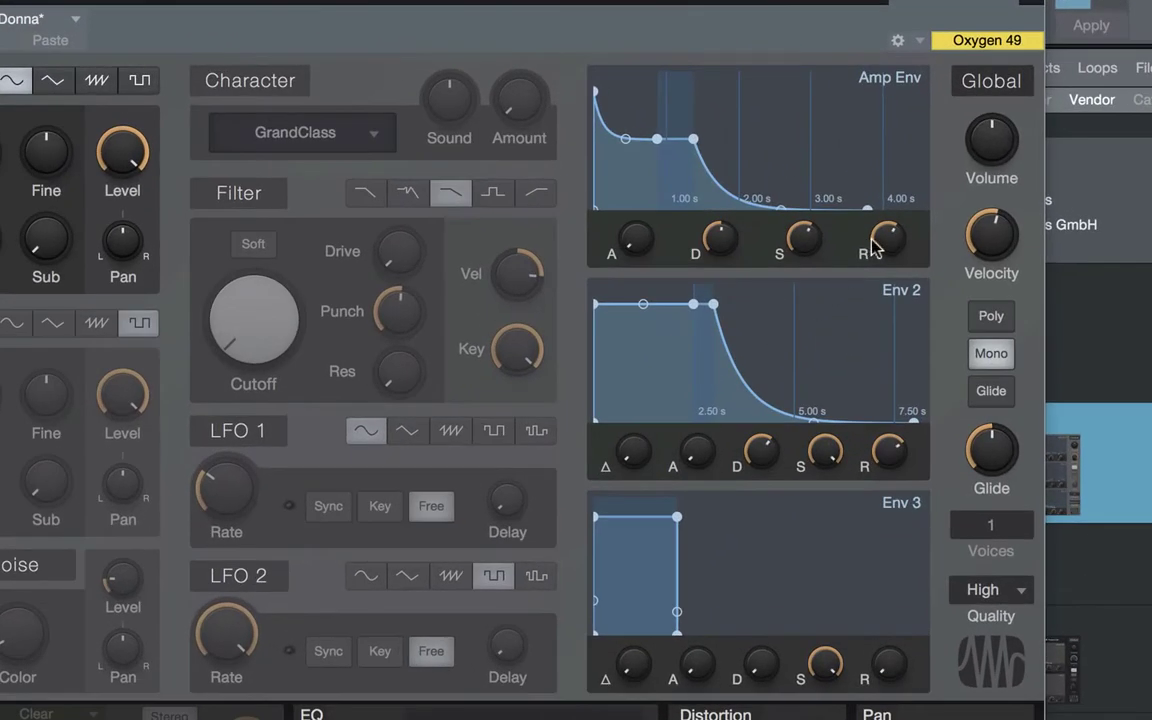
- Set the amp envelope release to about 3.75 s and attack to 1.83 ms
{"action": "mouse_move", "coordinate": [893, 251]}
{"action": "left_click_drag", "start_coordinate": [888, 241], "coordinate": [885, 207]}
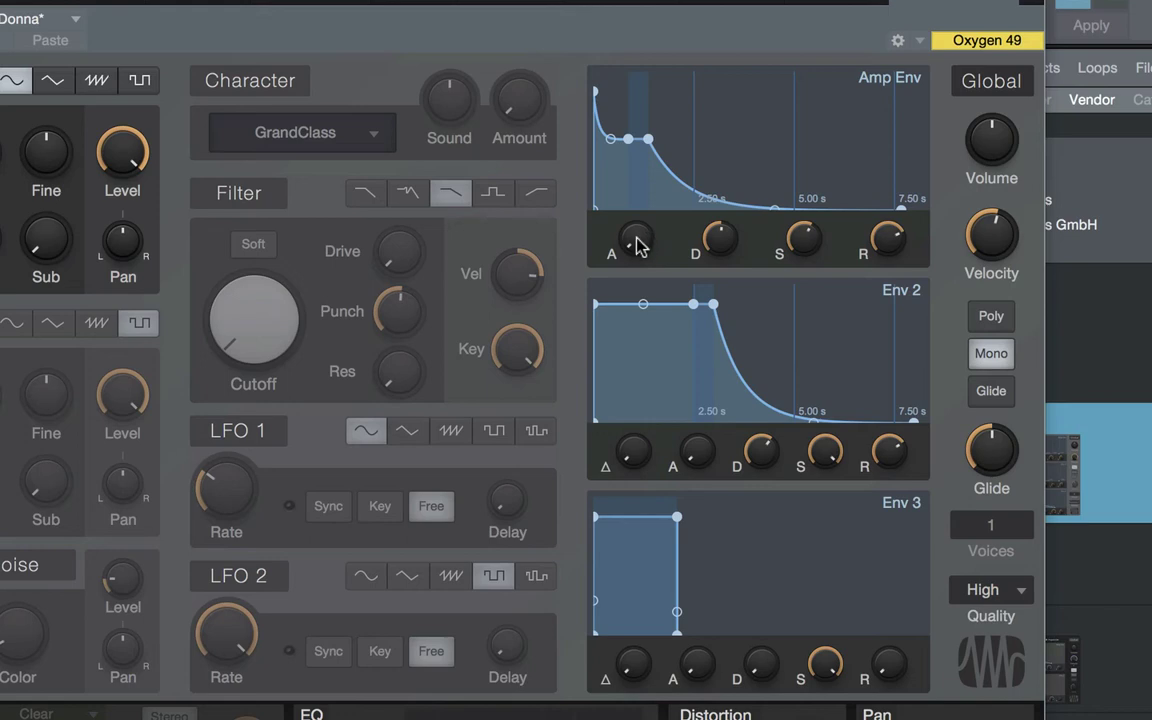
{"action": "mouse_move", "coordinate": [638, 238]}
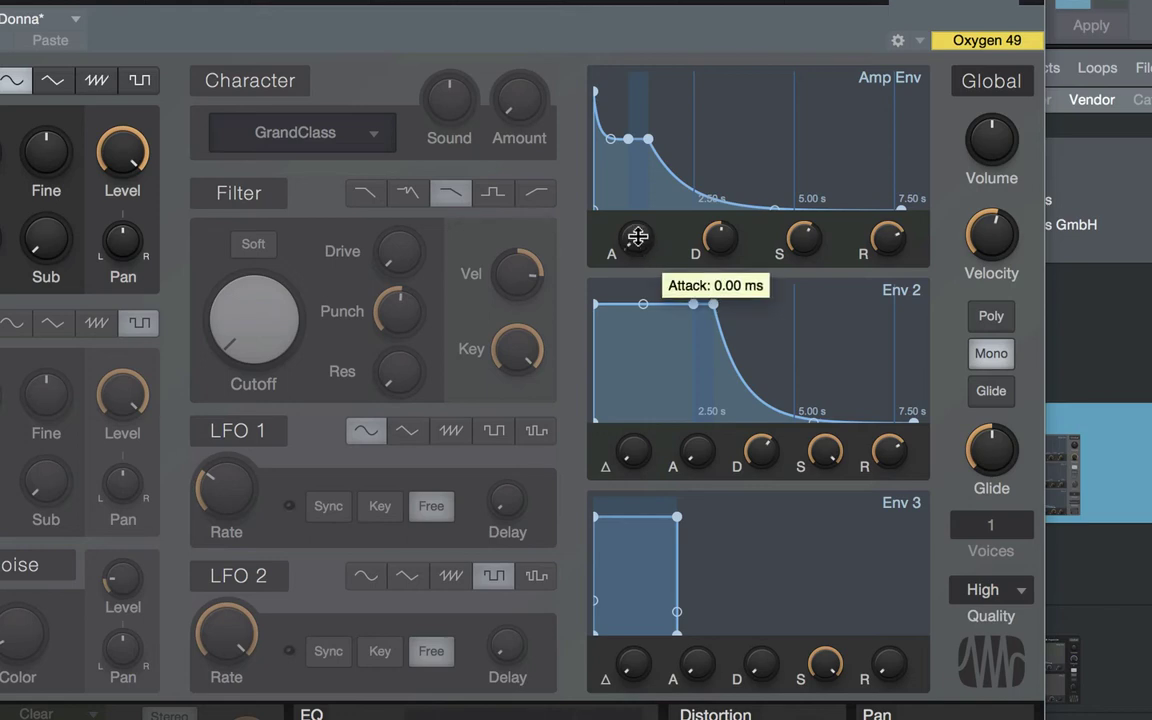
{"action": "left_click_drag", "start_coordinate": [637, 236], "coordinate": [634, 177]}
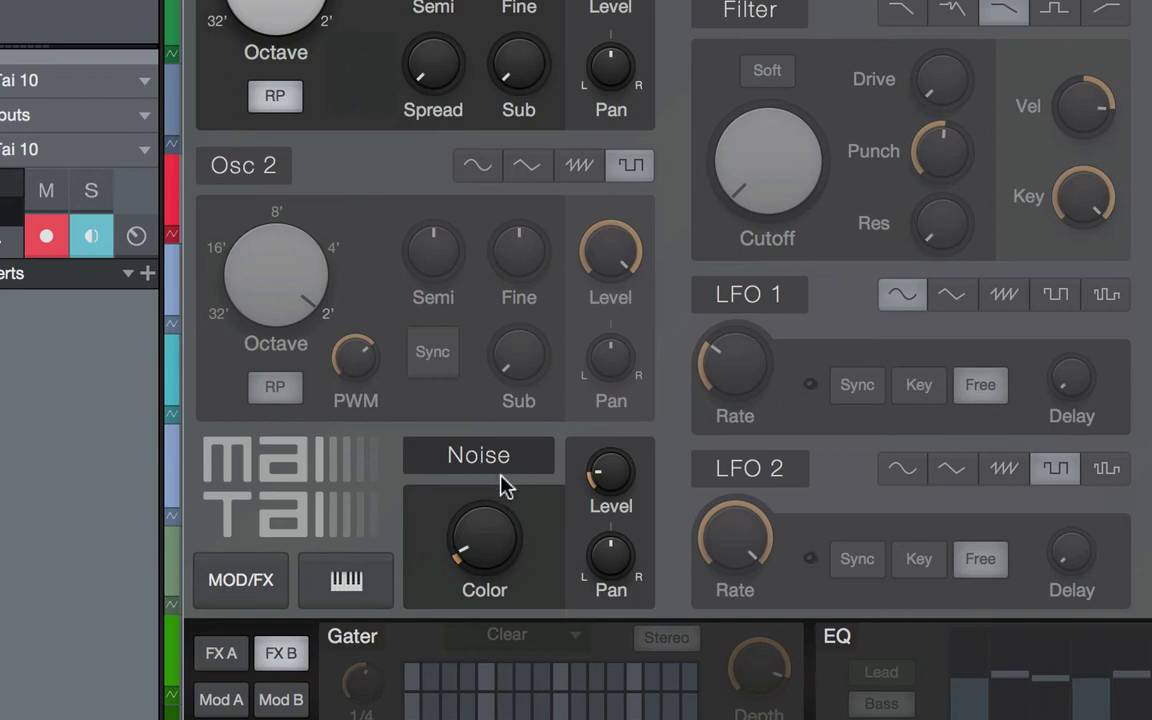
- Turn noise colour fully up and set the noise level to about -73 dB
{"action": "mouse_move", "coordinate": [607, 481]}
{"action": "left_click_drag", "start_coordinate": [607, 481], "coordinate": [585, 476]}
{"action": "left_click_drag", "start_coordinate": [488, 550], "coordinate": [488, 470]}
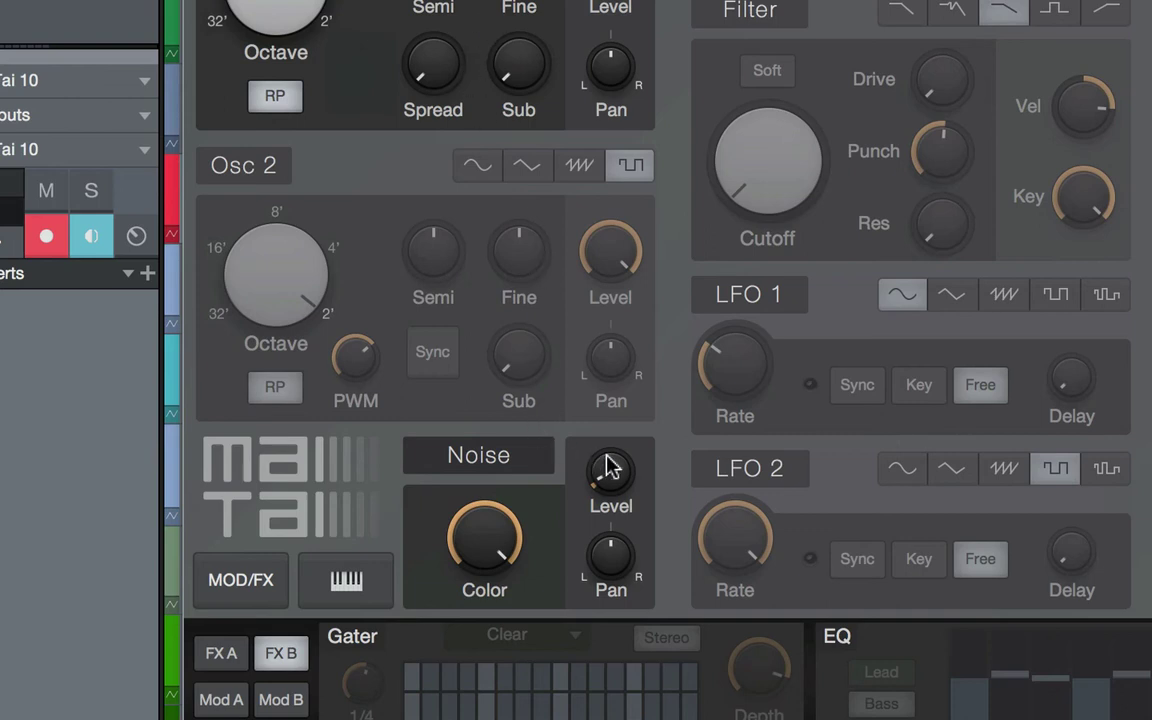
{"action": "scroll", "coordinate": [612, 467], "scroll_direction": "up", "scroll_amount": 4}
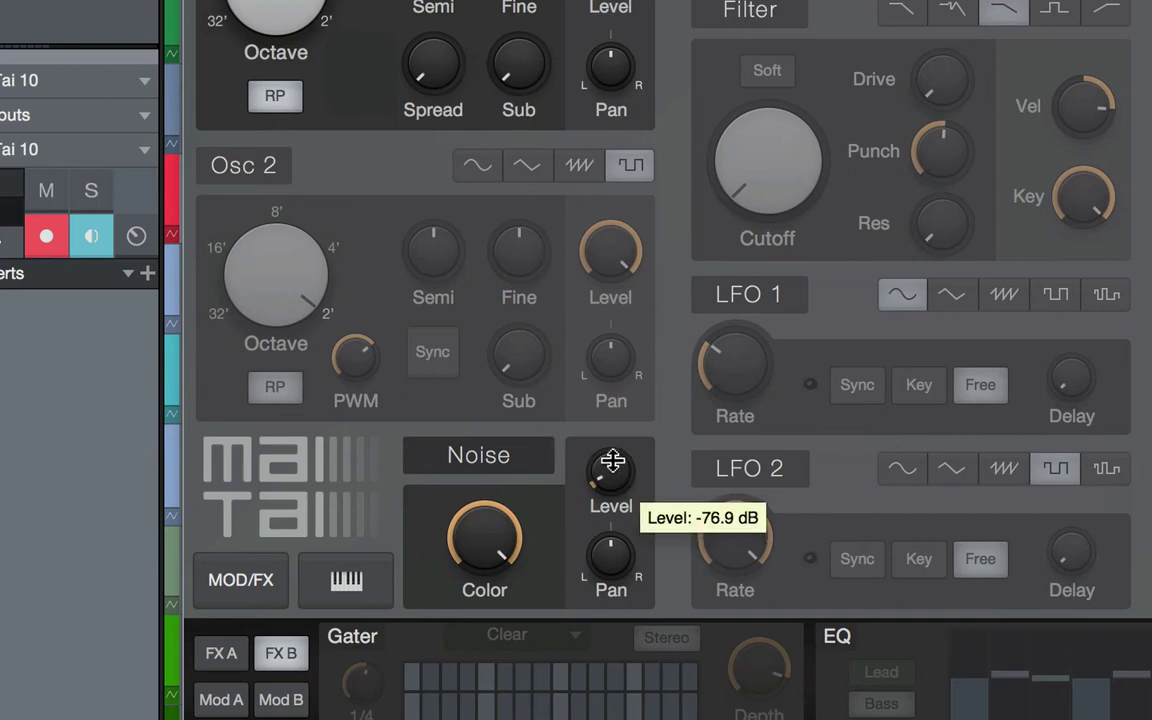
{"action": "scroll", "coordinate": [611, 458], "scroll_direction": "up", "scroll_amount": 2}
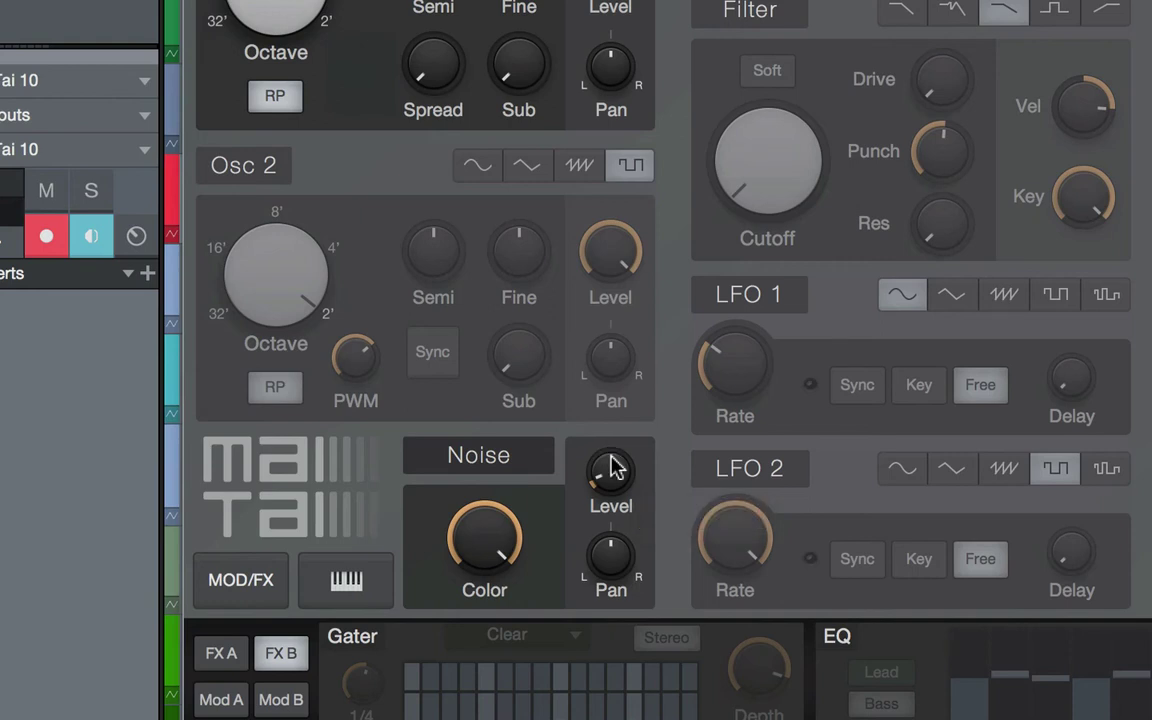
{"action": "scroll", "coordinate": [609, 468], "scroll_direction": "up", "scroll_amount": 3}
{"action": "scroll", "coordinate": [609, 477], "scroll_direction": "down", "scroll_amount": 3}
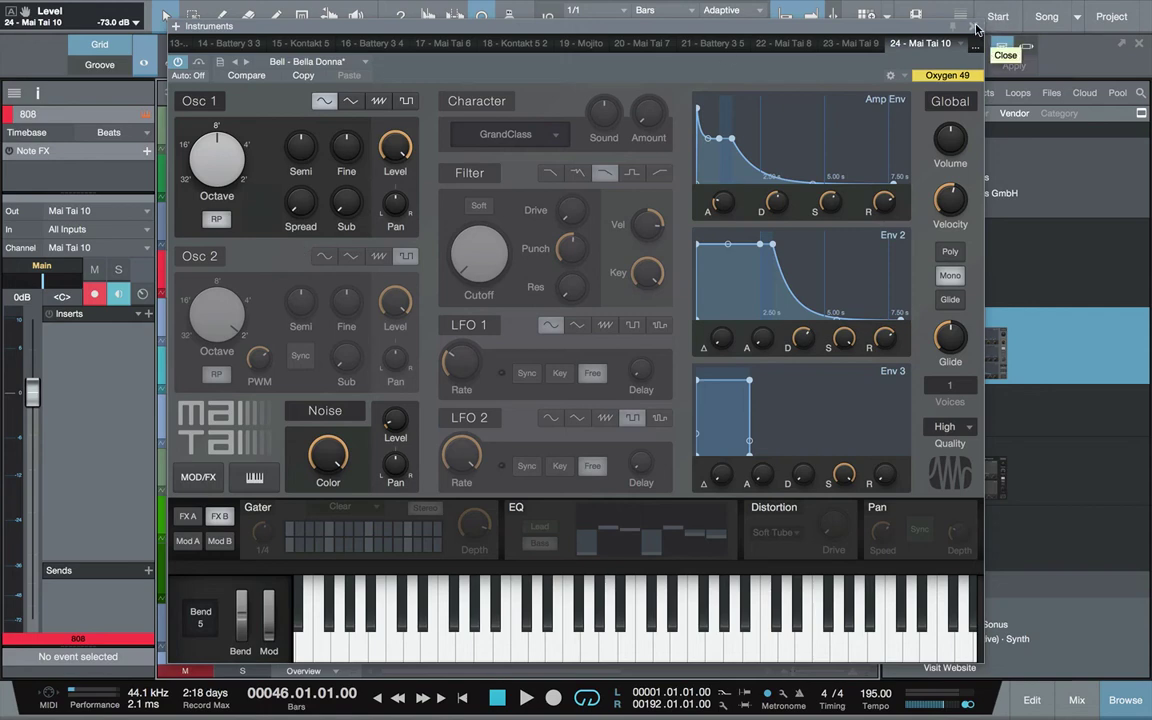
- Close the Mai Tai editor and start playing the song
{"action": "left_click", "coordinate": [976, 30]}
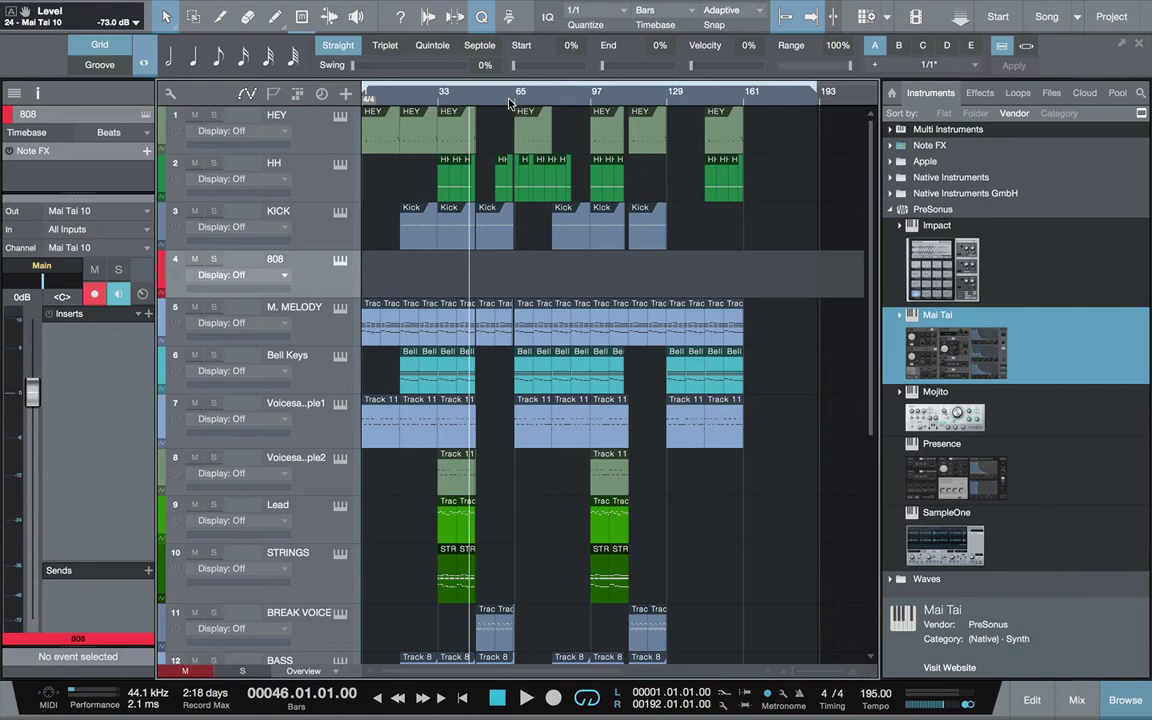
{"action": "key", "text": "space"}
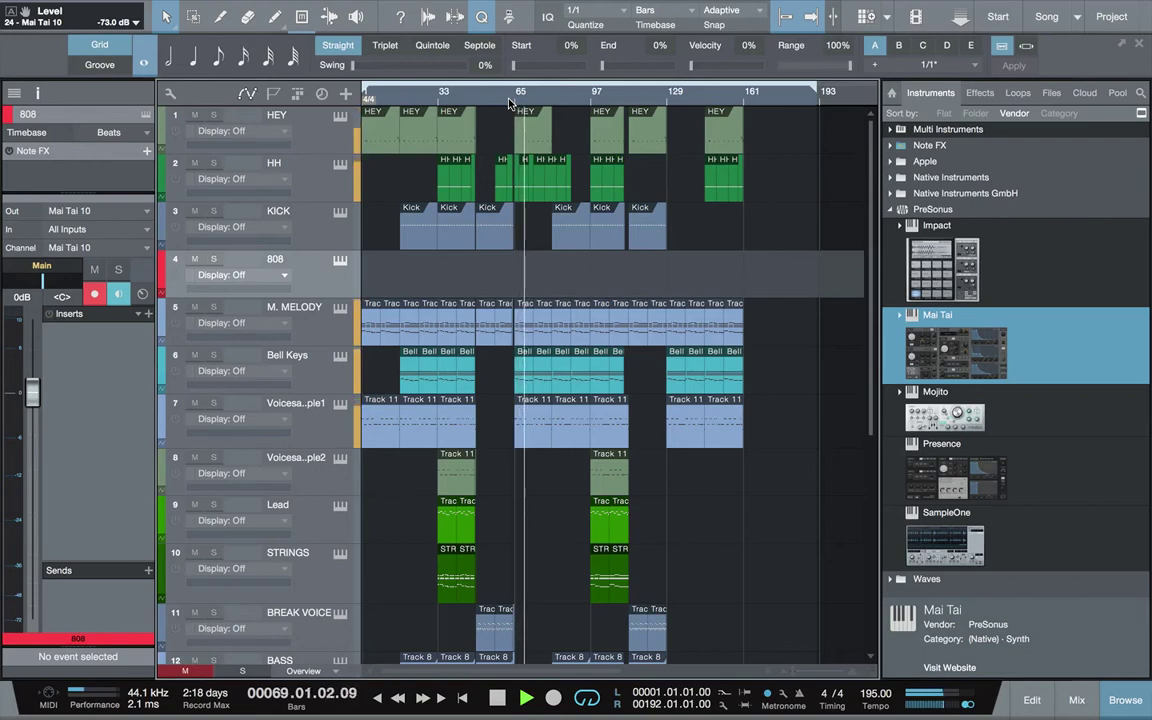
- Stop playback at bar 46, then play the arrangement again
{"action": "key", "text": "space"}
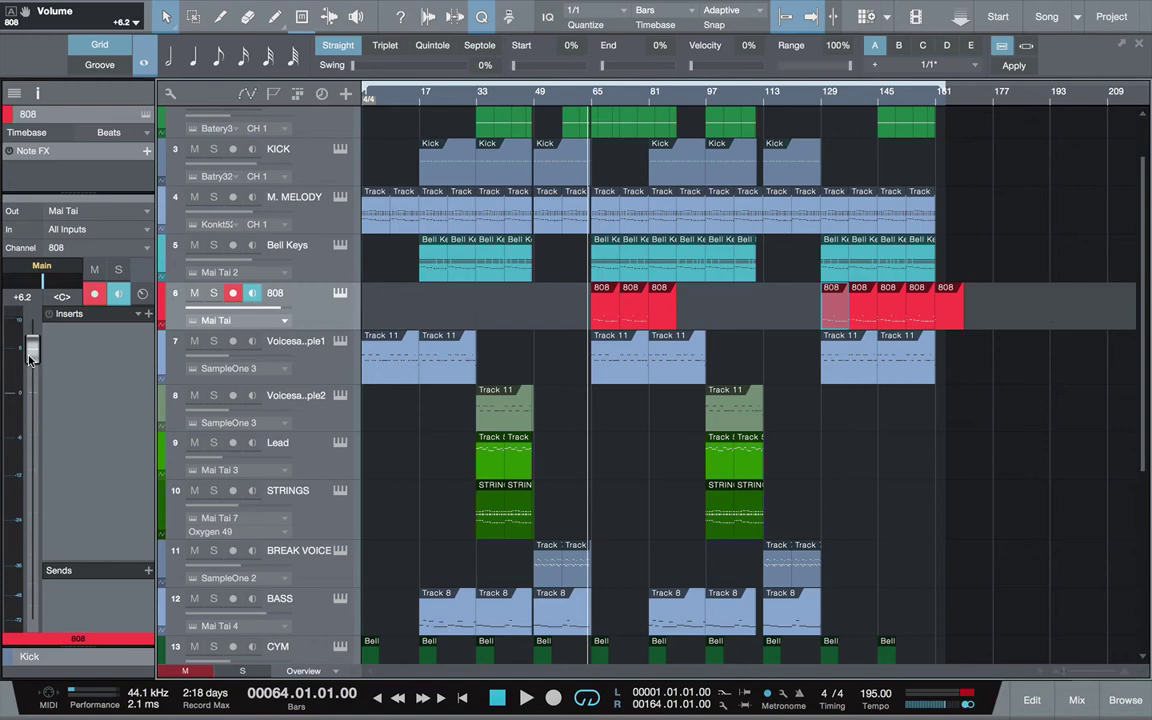
{"action": "key", "text": "space"}
- Marquee-select the first two 808 clips in the arrangement
{"action": "left_click_drag", "start_coordinate": [581, 322], "coordinate": [636, 303]}
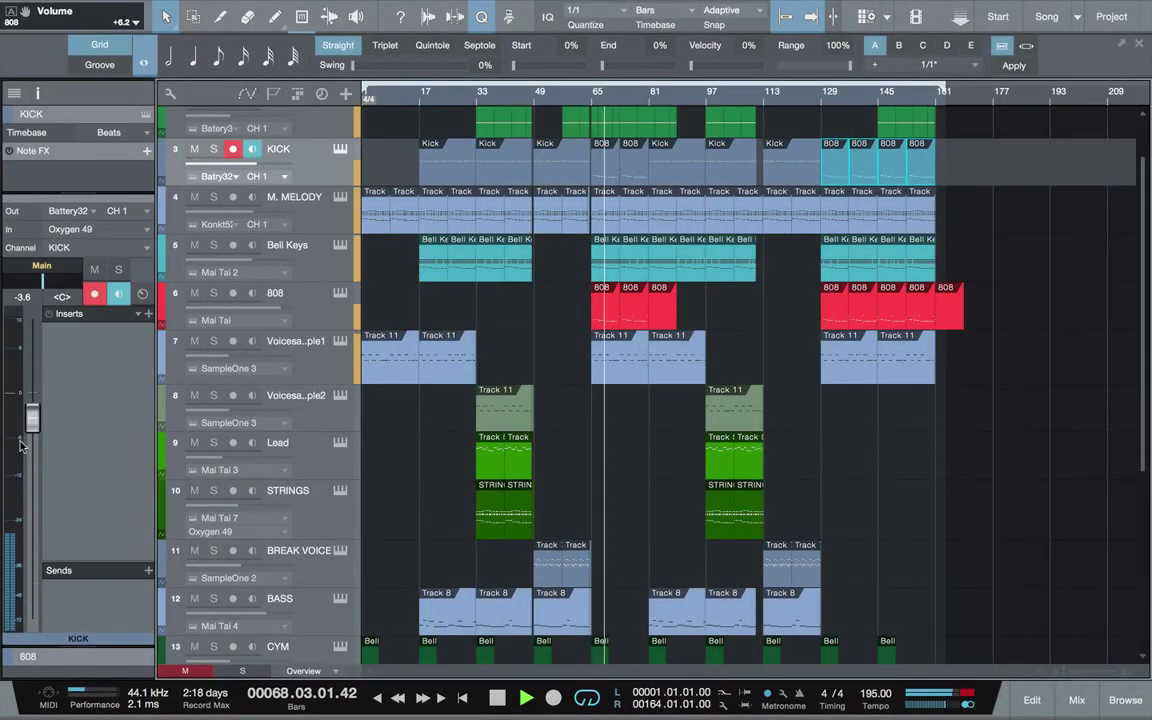
- Raise the KICK track volume from -3.6 dB to about +5.6 dB
{"action": "left_click_drag", "start_coordinate": [33, 428], "coordinate": [31, 362]}
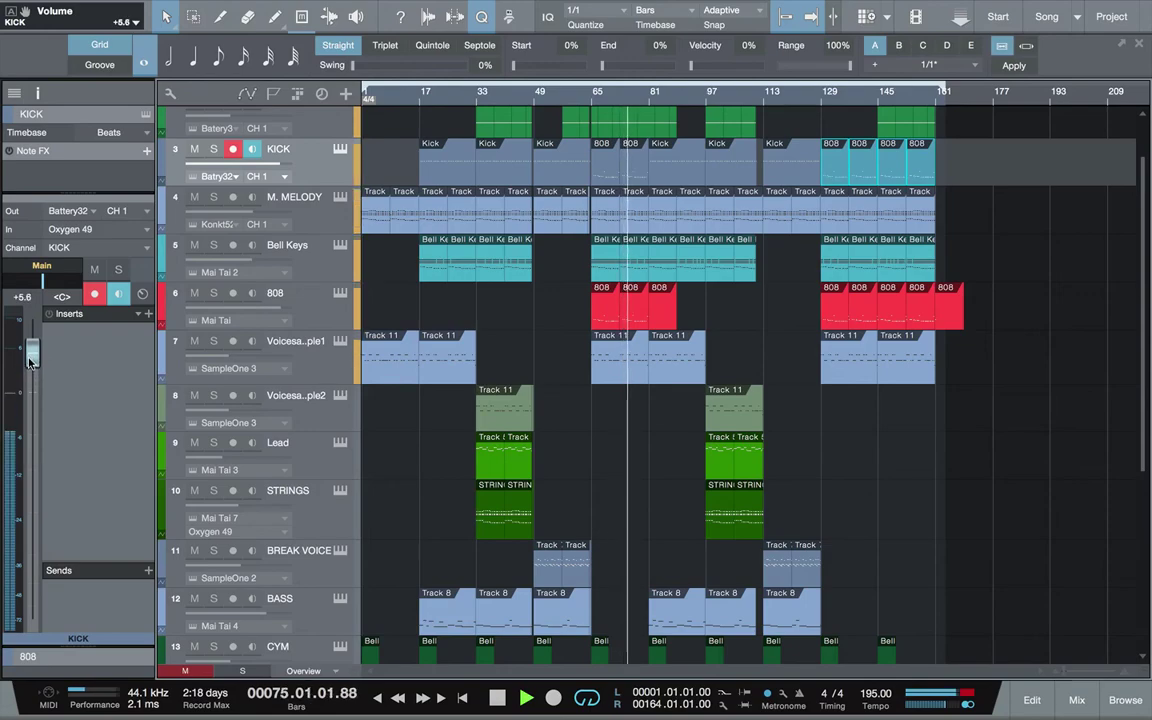